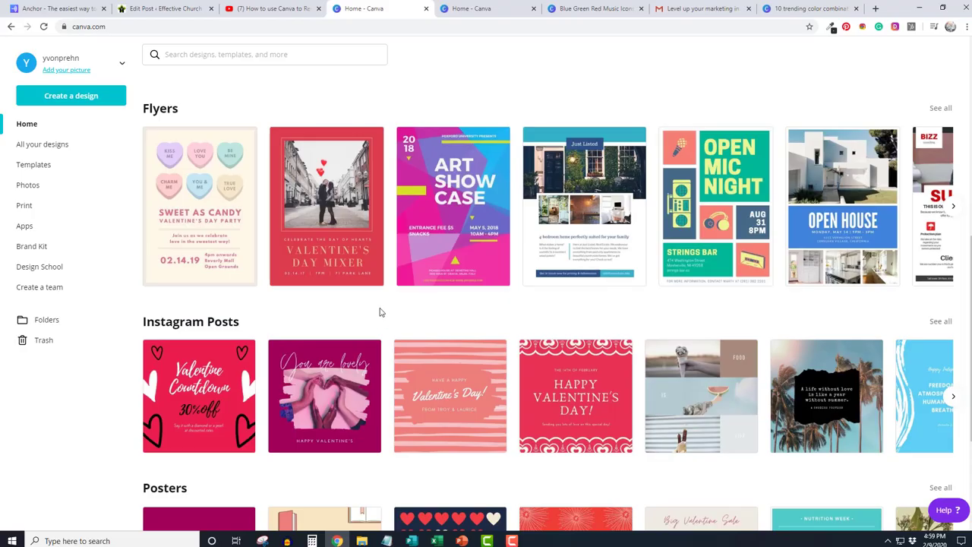
Open the 'Blue Green Red Music Icons Open Mic Night Flyer' template from the Flyers row
click(707, 216)
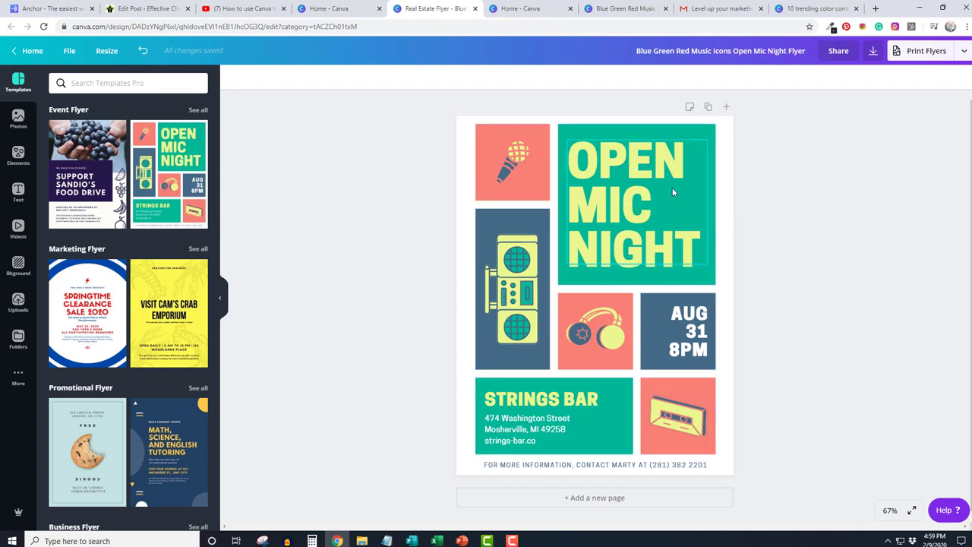
Select the flyer's panel grid and inspect its document colours, finding the teal is #00b796
click(701, 129)
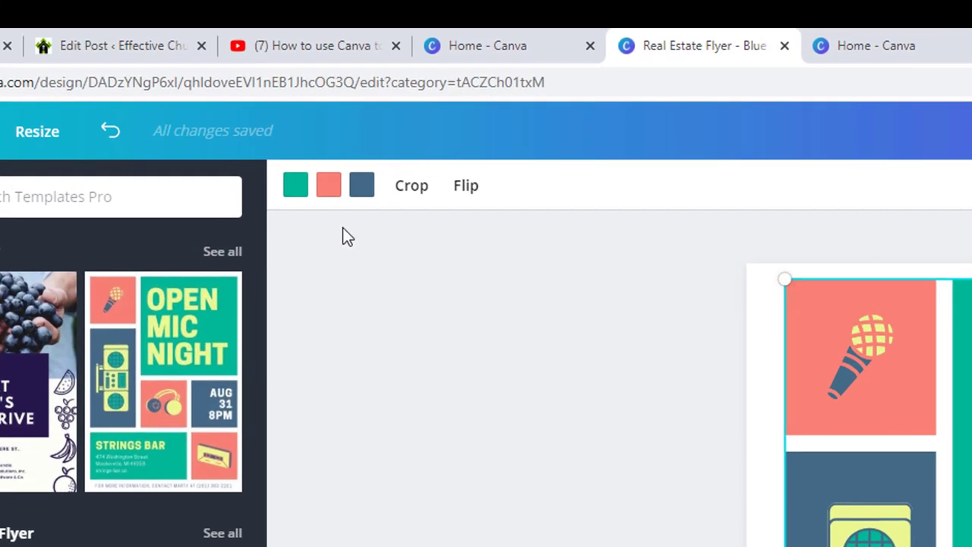
click(297, 194)
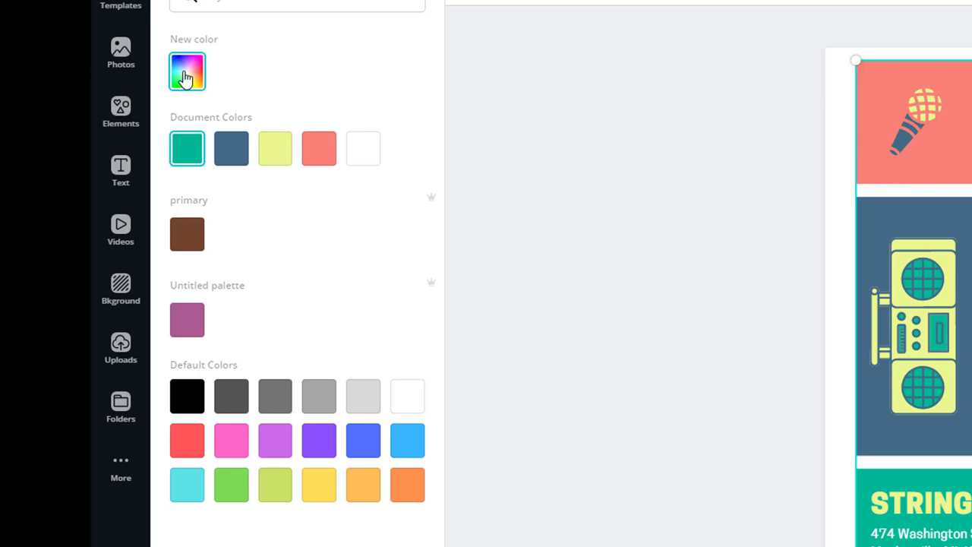
click(184, 78)
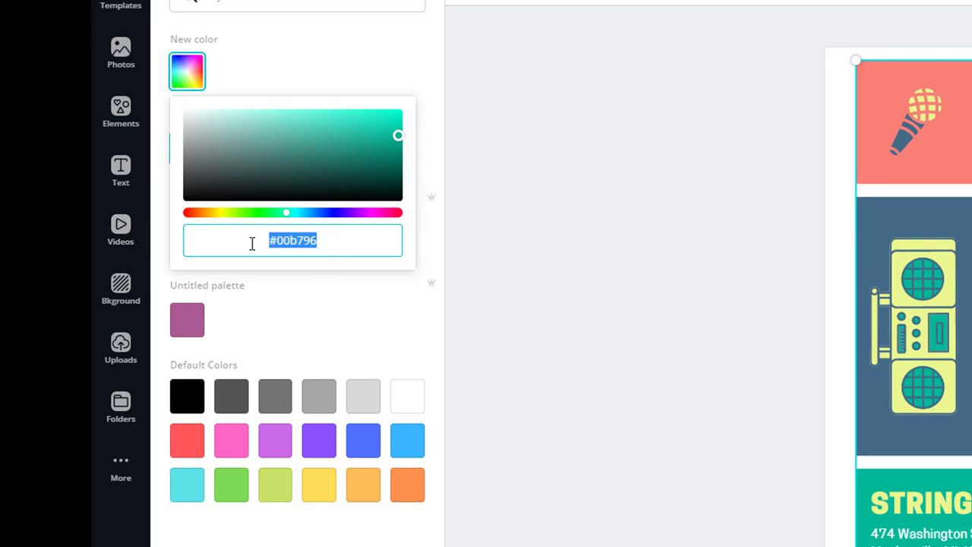
click(293, 316)
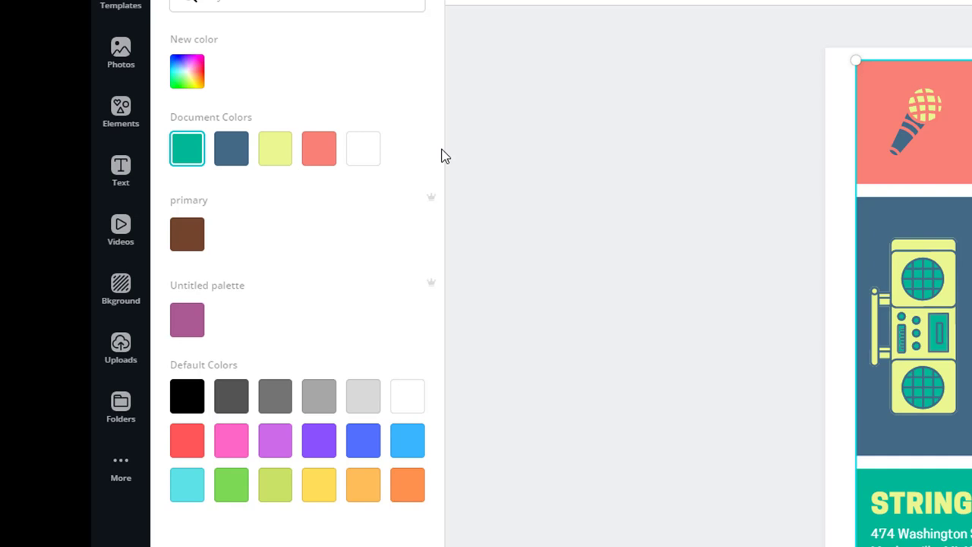
Try yellow, purple and light blue on the teal panels, then settle on orange
click(445, 4)
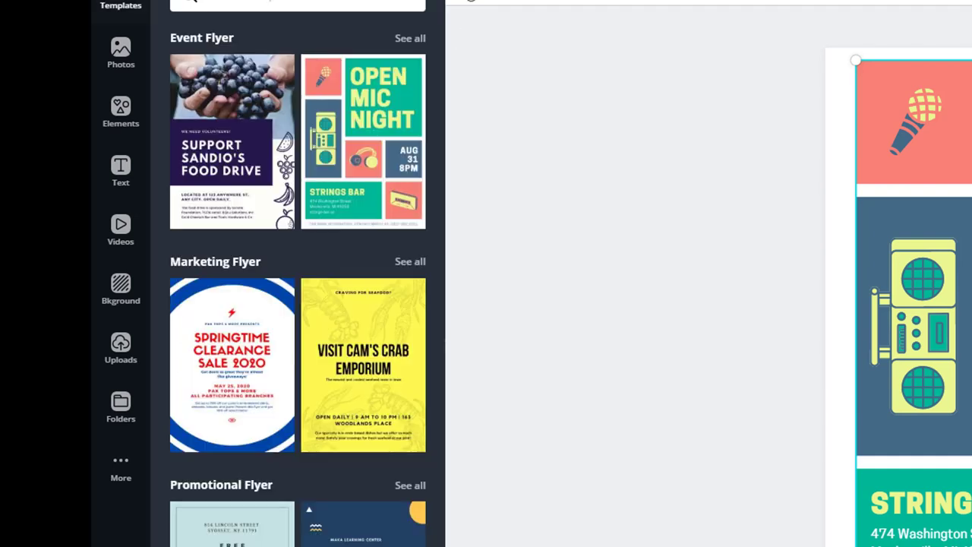
click(445, 4)
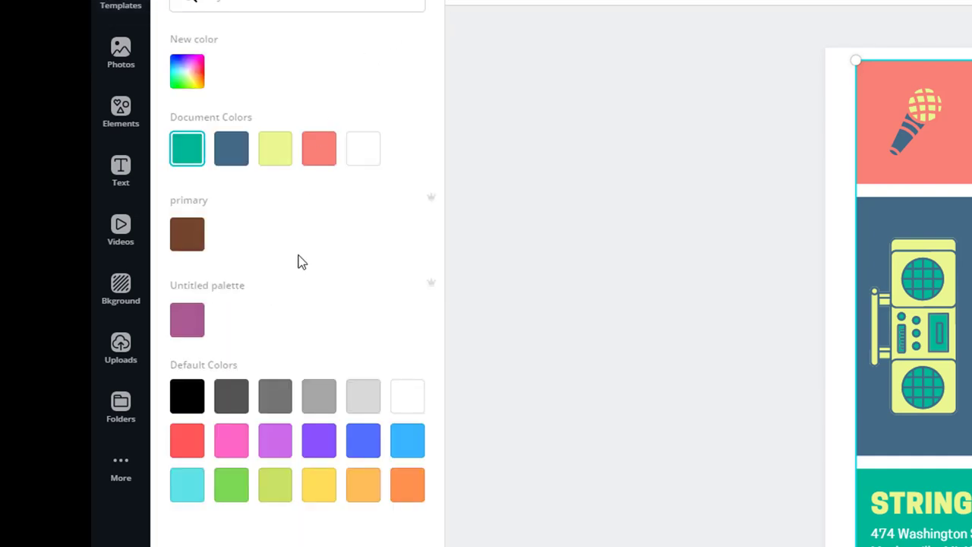
click(320, 485)
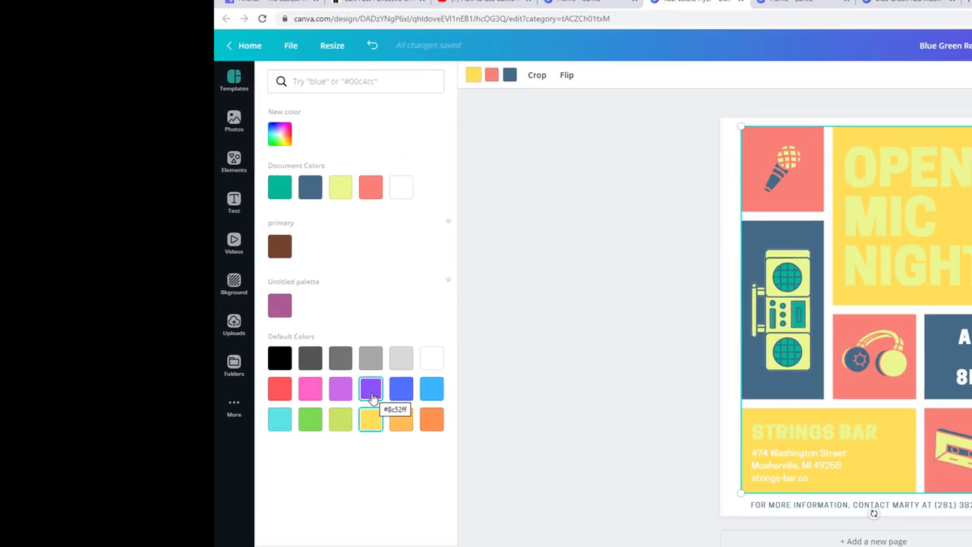
click(322, 449)
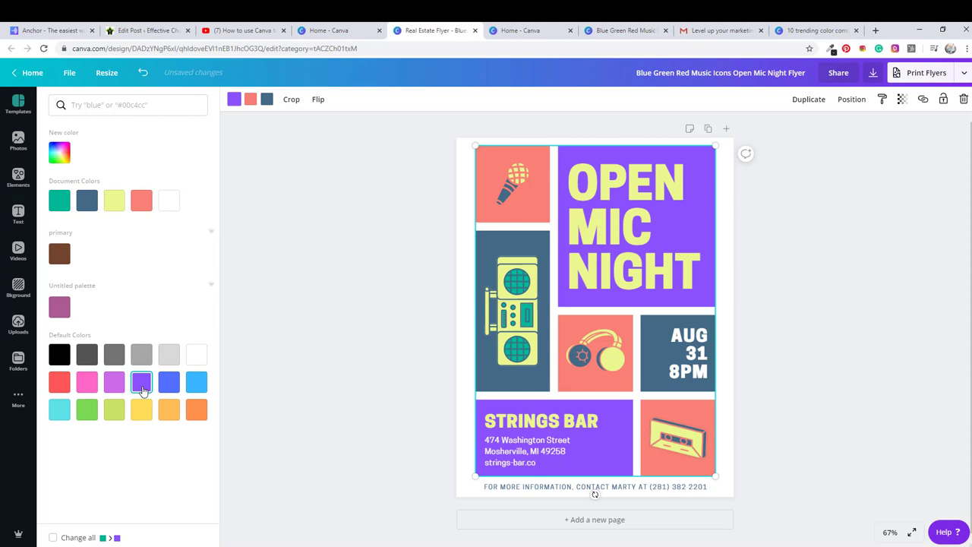
click(198, 387)
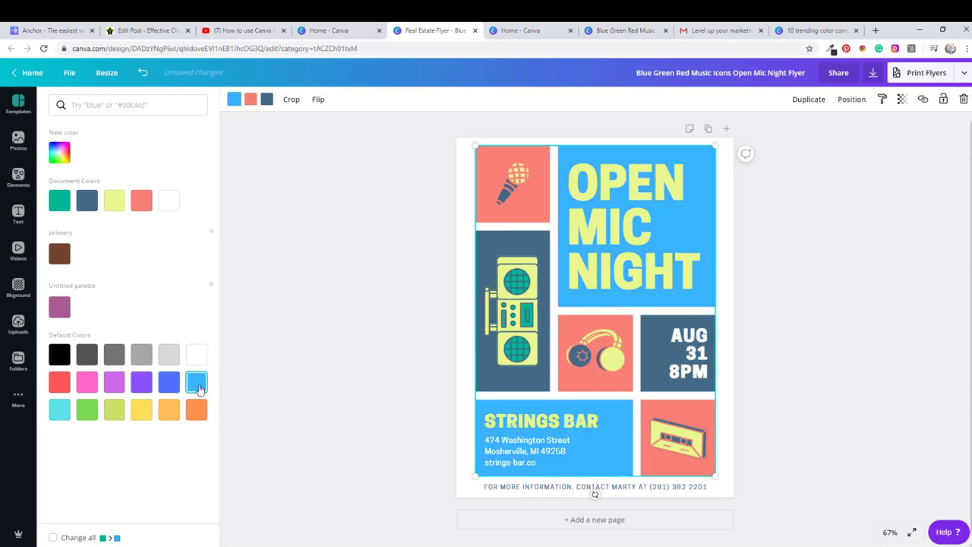
click(196, 417)
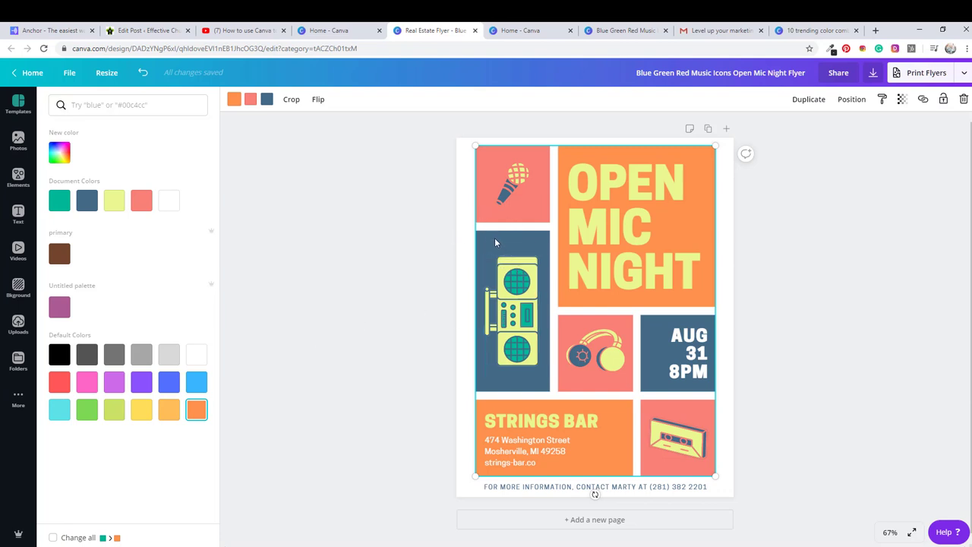
click(267, 101)
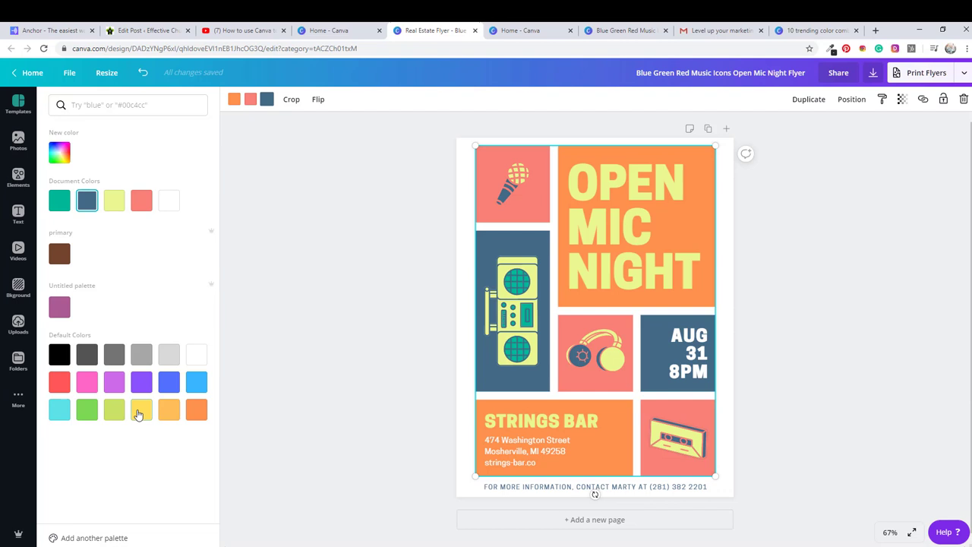
Change the flyer's navy panels to the pink Default Colors swatch
click(86, 382)
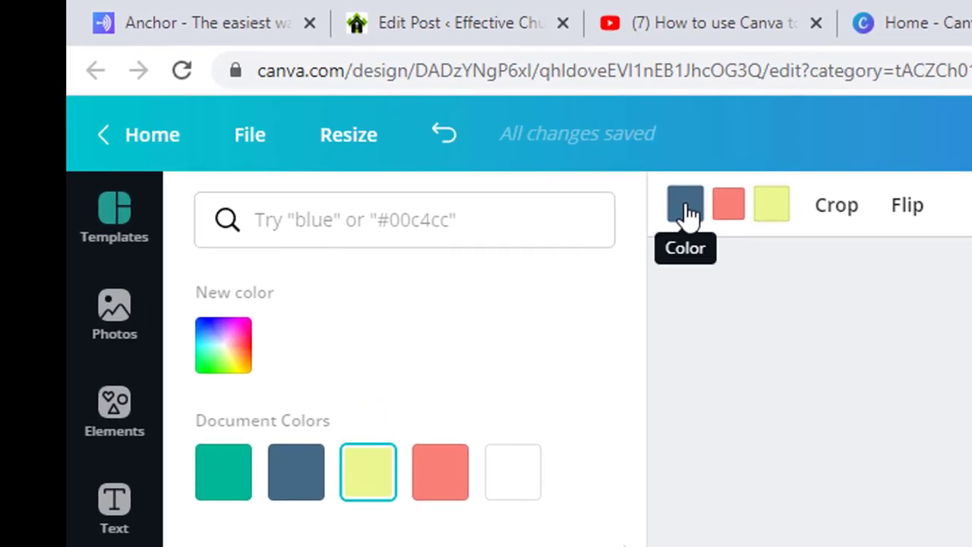
Make the headphones' blue parts black and their yellow circle lime green
click(685, 215)
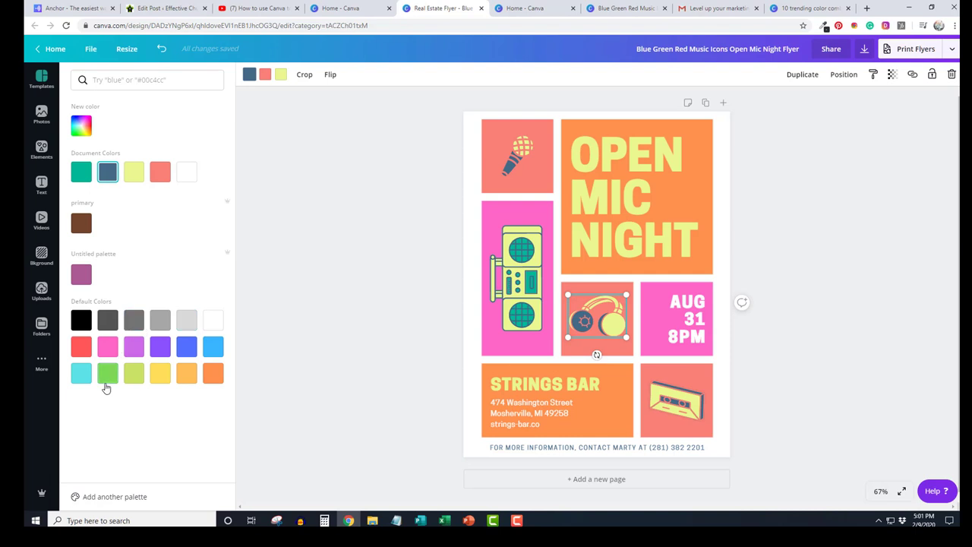
click(81, 321)
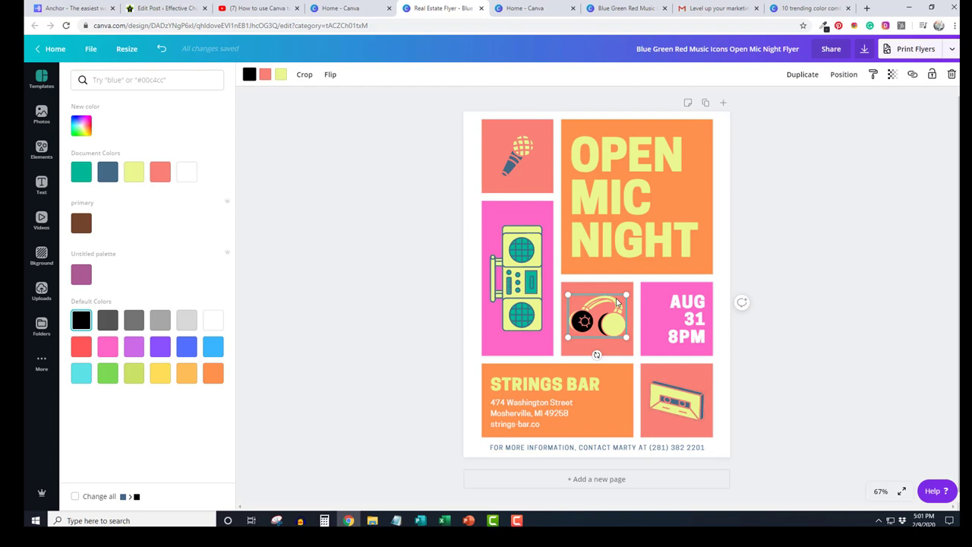
click(280, 76)
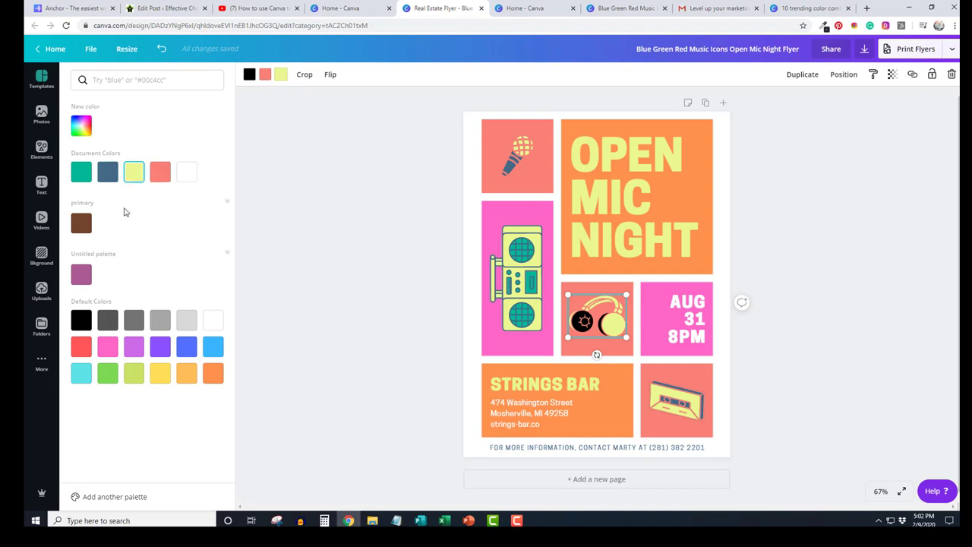
click(132, 373)
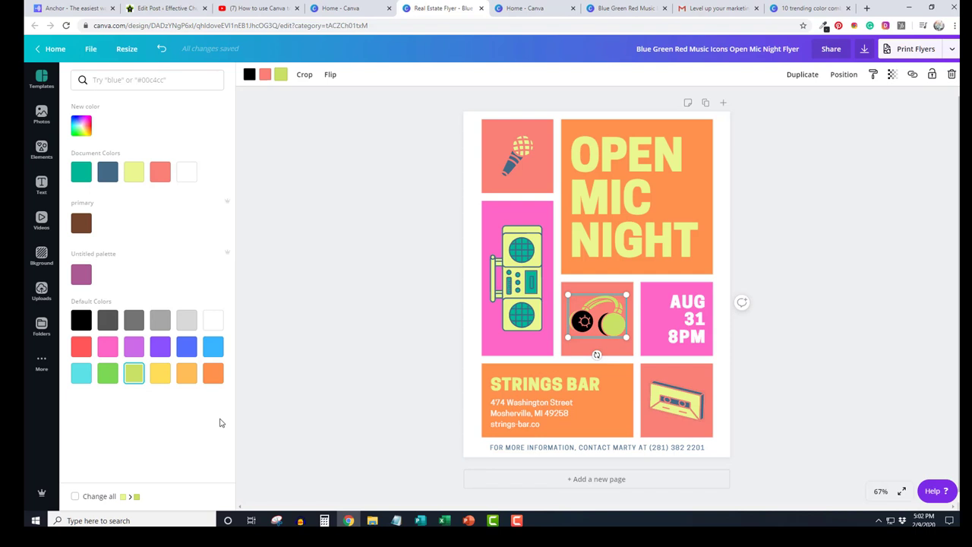
click(680, 406)
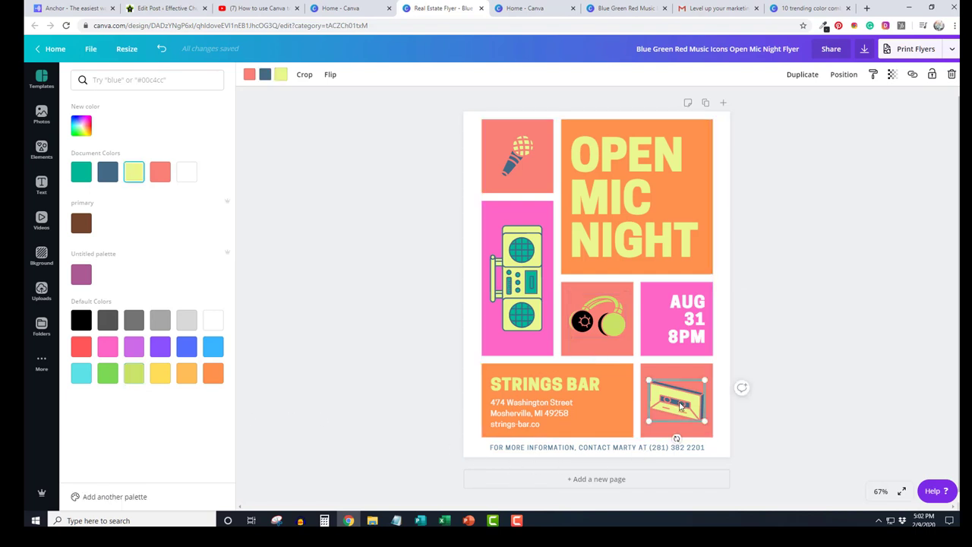
Recolour the cassette tape graphic's dark blue outline to black
click(540, 283)
click(515, 127)
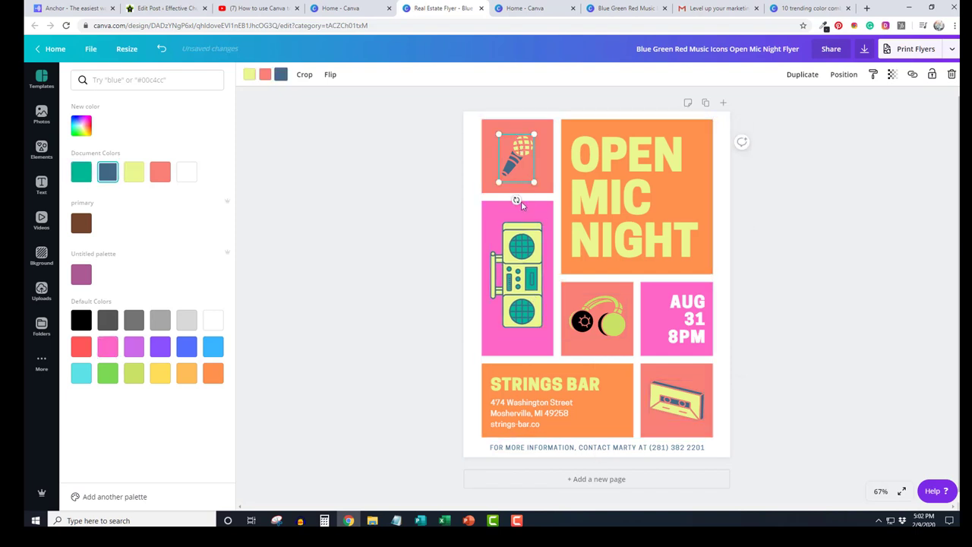
click(679, 408)
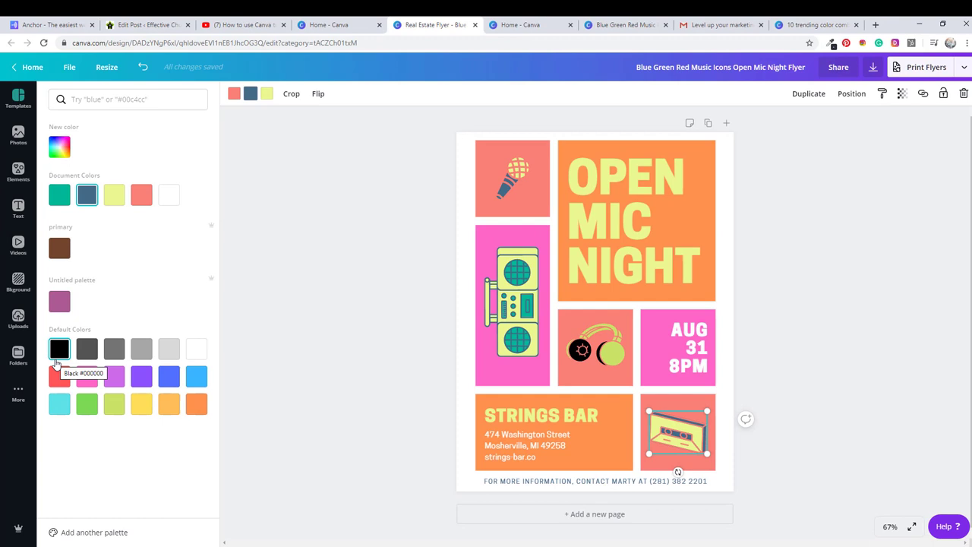
click(59, 350)
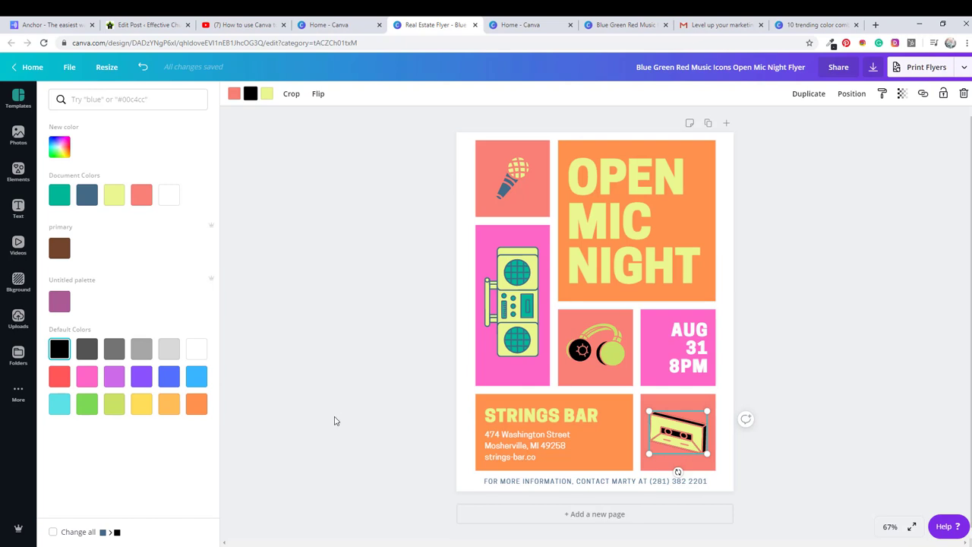
key(Escape)
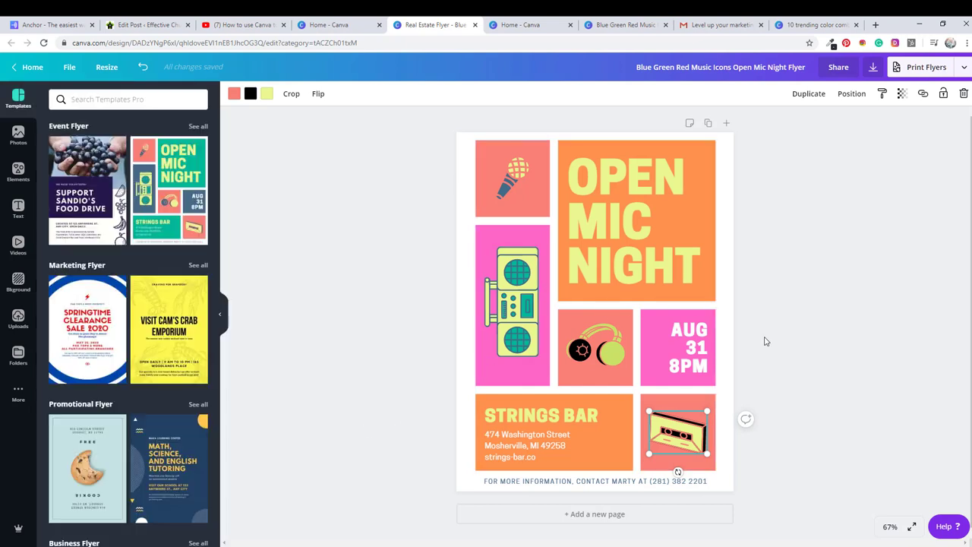
Add a blank second page below the flyer and show the Elements library
scroll(772, 380, down, 1)
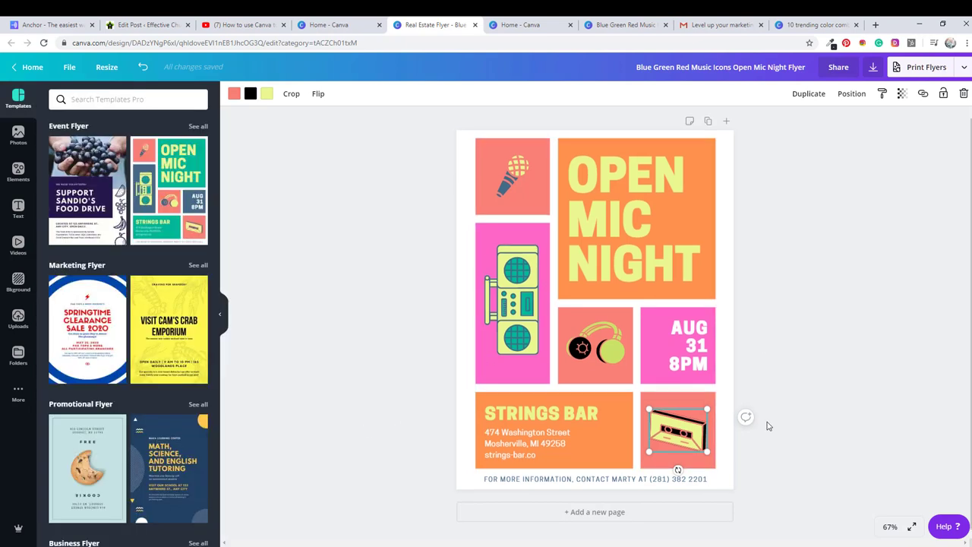
click(597, 516)
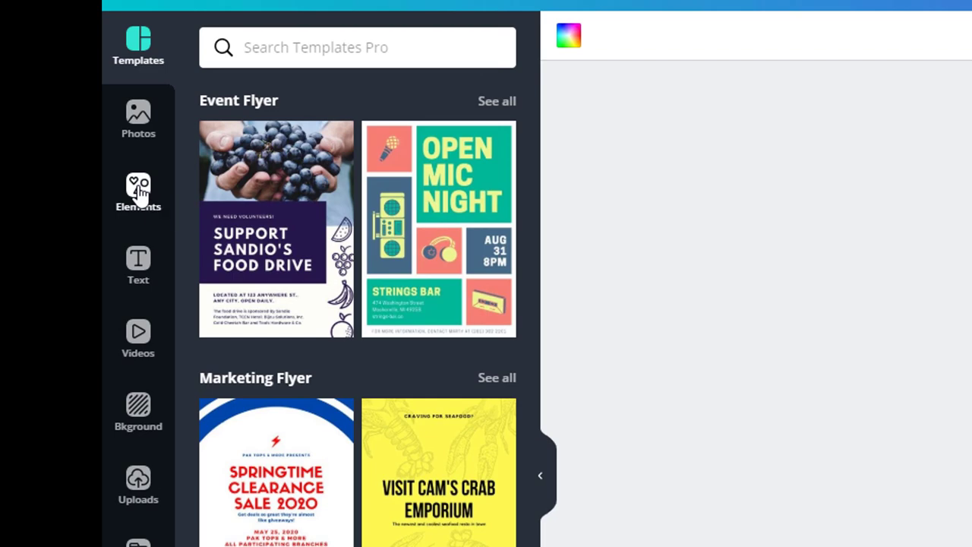
click(139, 190)
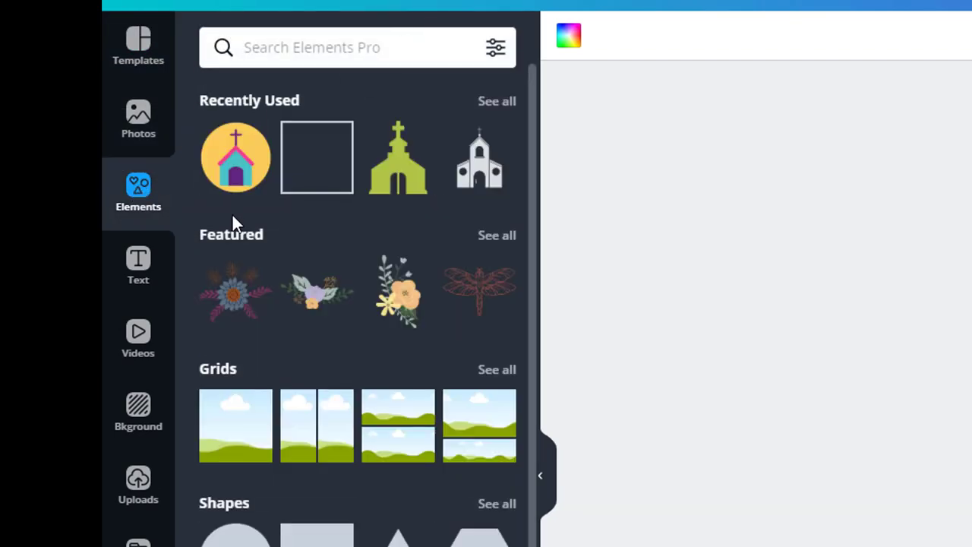
mouse_move(232, 186)
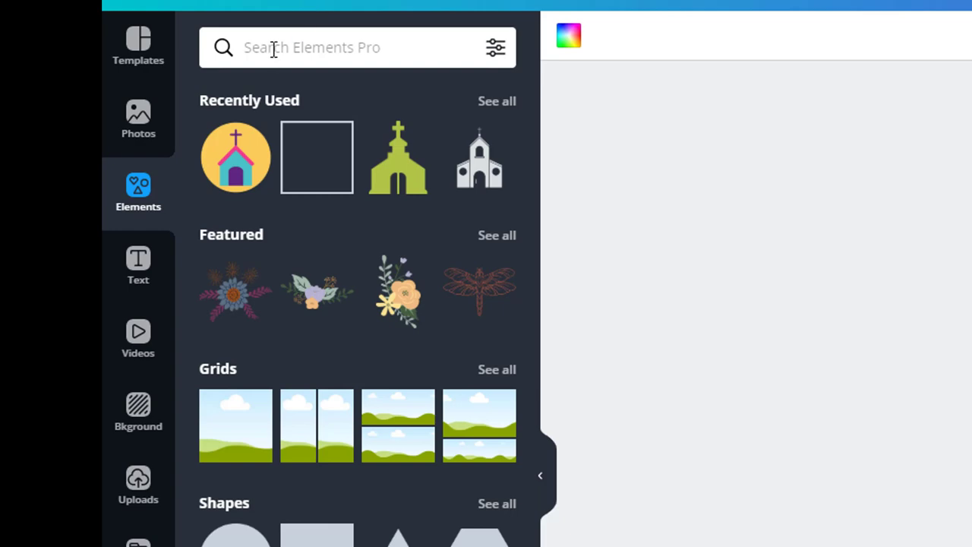
Drag the church icon from Recently Used onto Page 2
drag(225, 156, 489, 179)
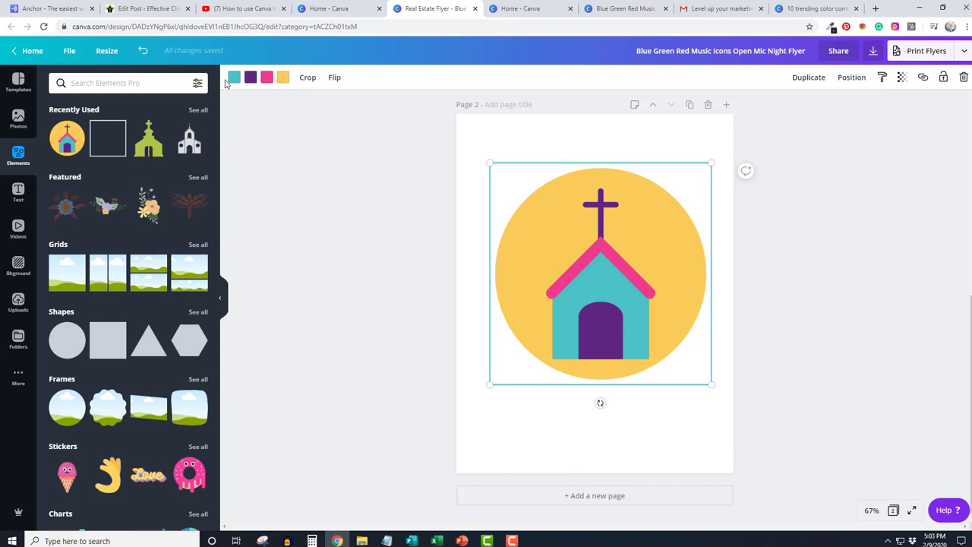
Turn the church's pink roof blue and its yellow circle light cyan
click(266, 79)
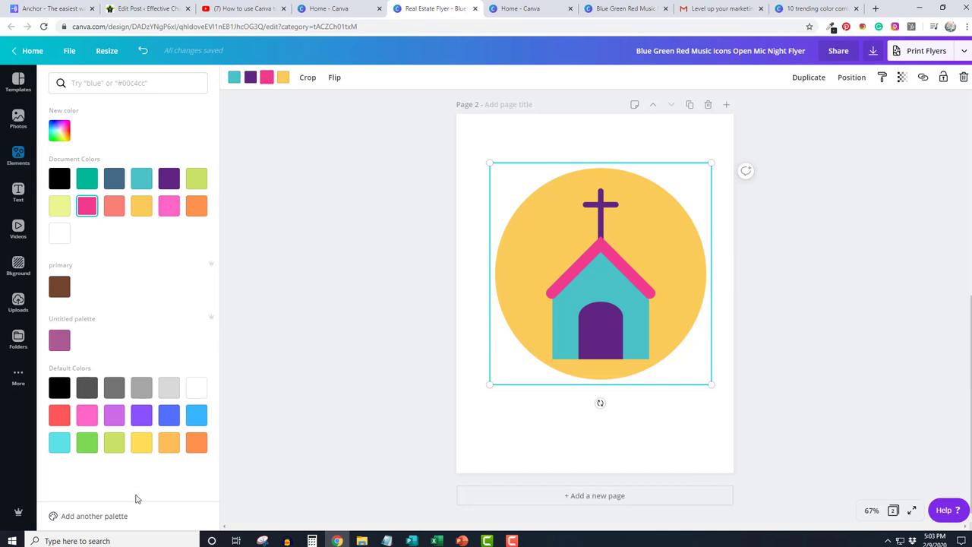
click(167, 418)
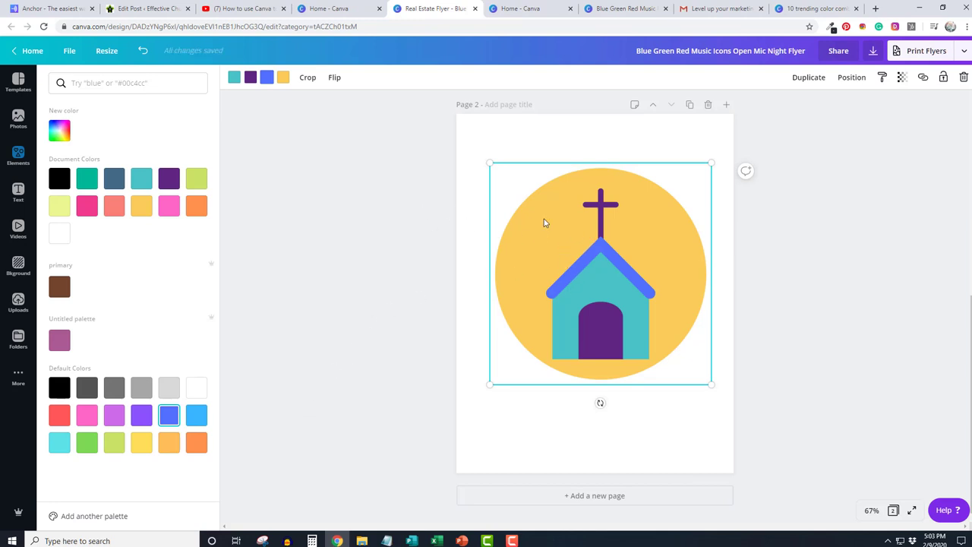
click(286, 82)
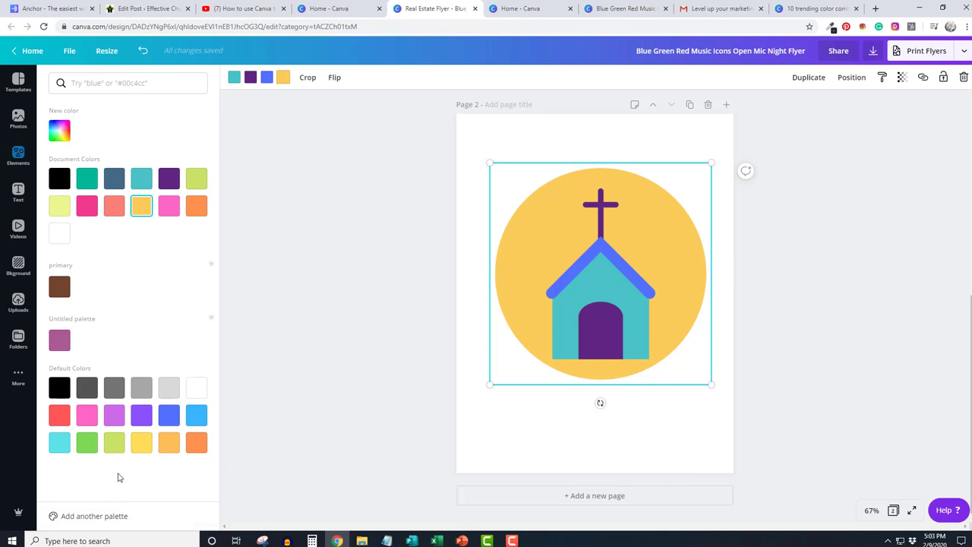
click(61, 447)
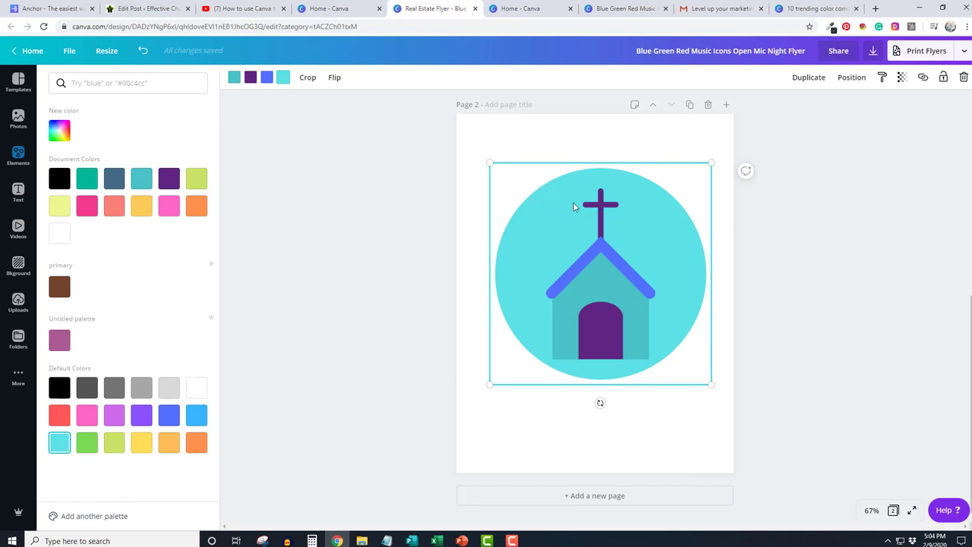
Make the church's cross and door black and its teal walls lime green
click(250, 77)
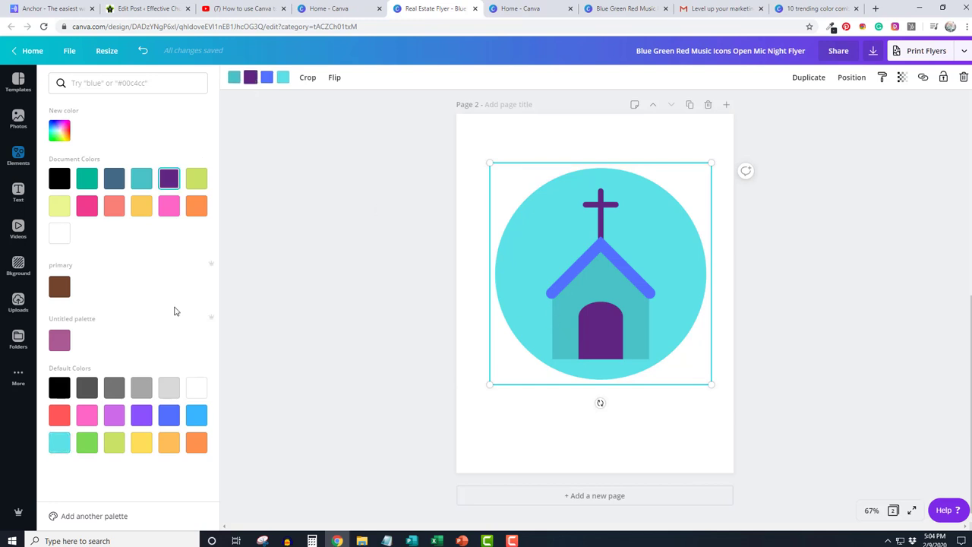
click(60, 388)
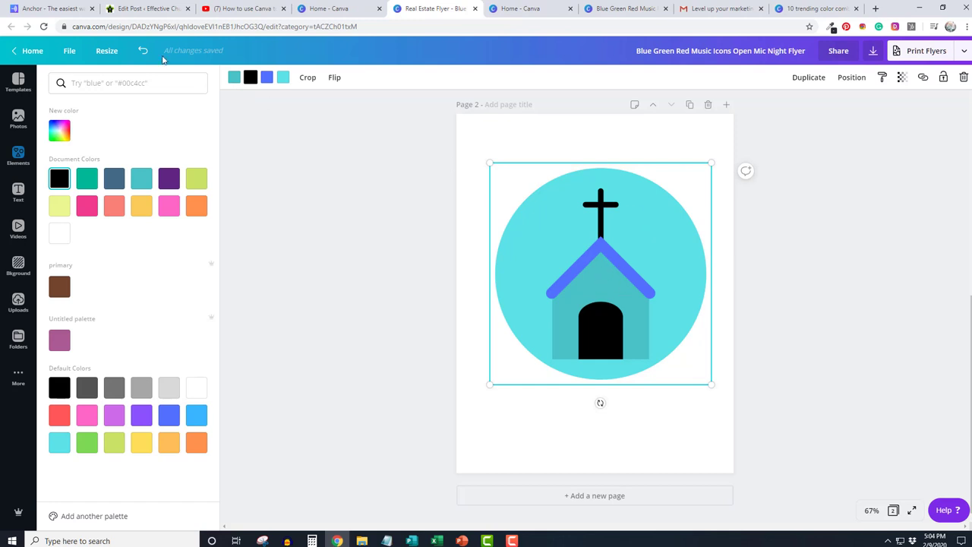
click(234, 78)
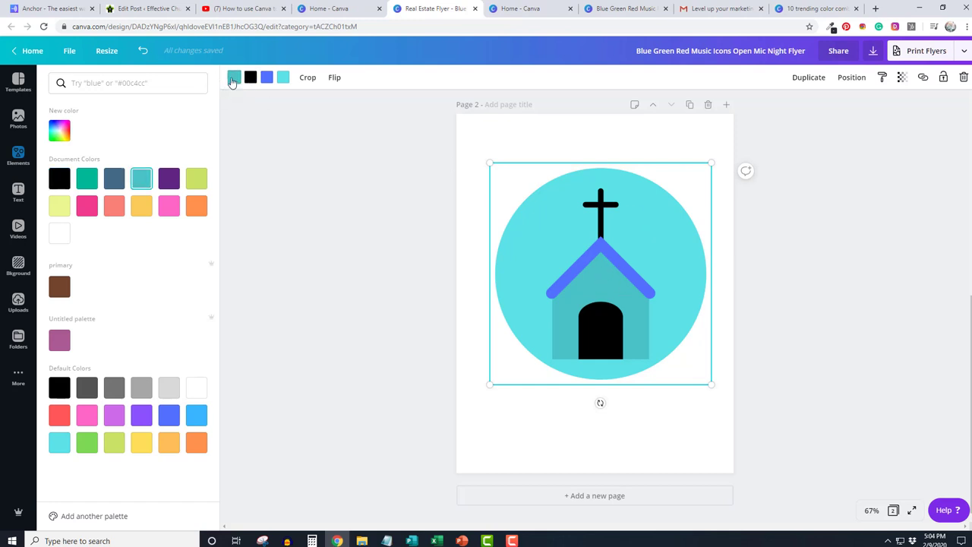
click(112, 444)
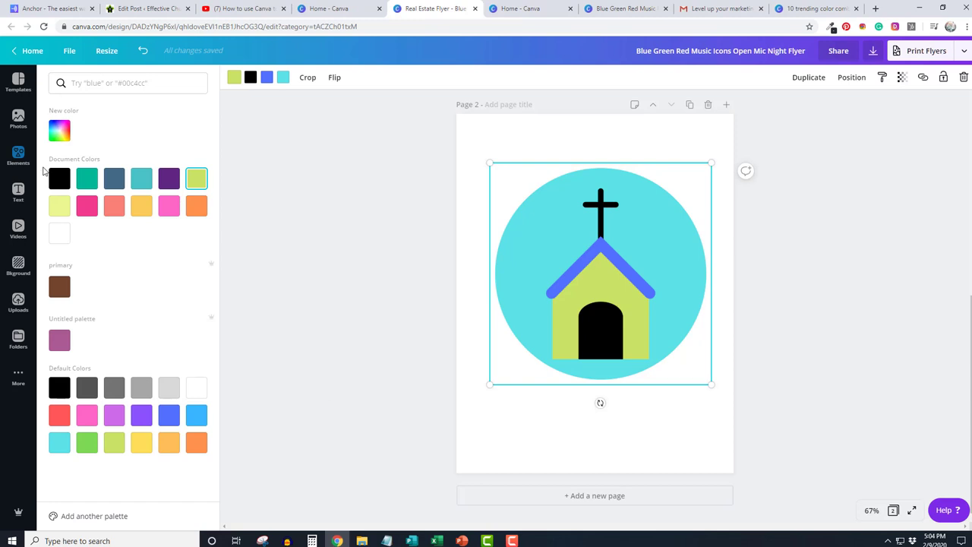
From Home, open the Red Valentine Countdown post and list all Love Instagram Post templates
click(32, 51)
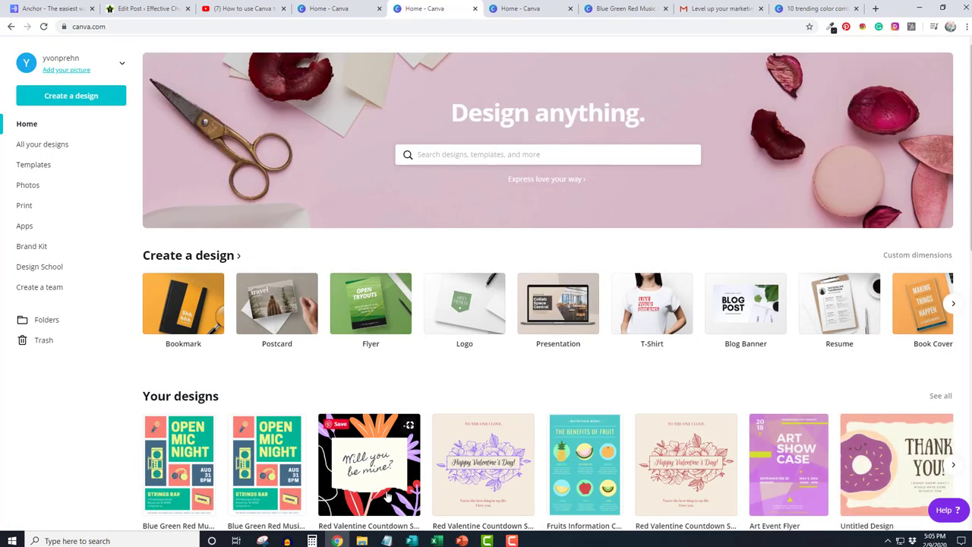
scroll(436, 320, down, 2)
scroll(190, 303, down, 1)
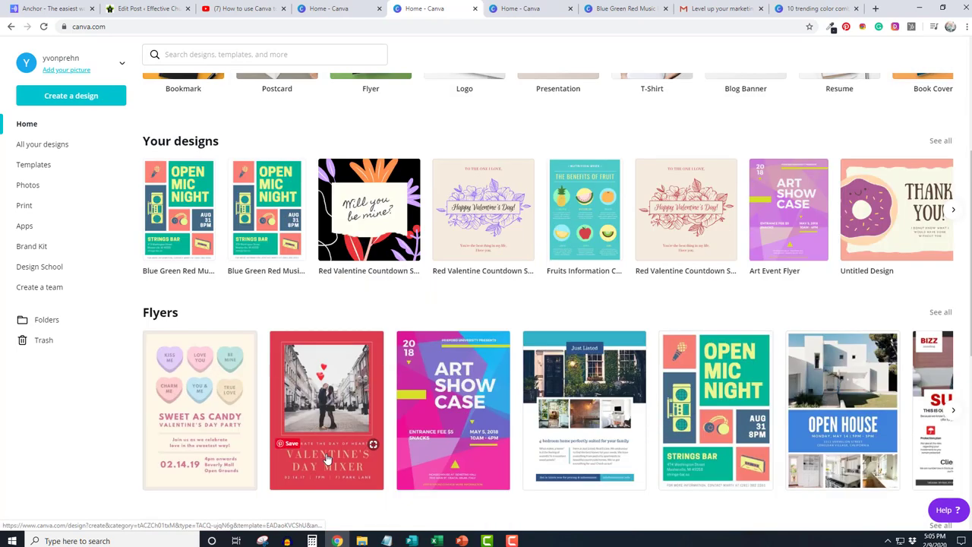
scroll(331, 402, down, 3)
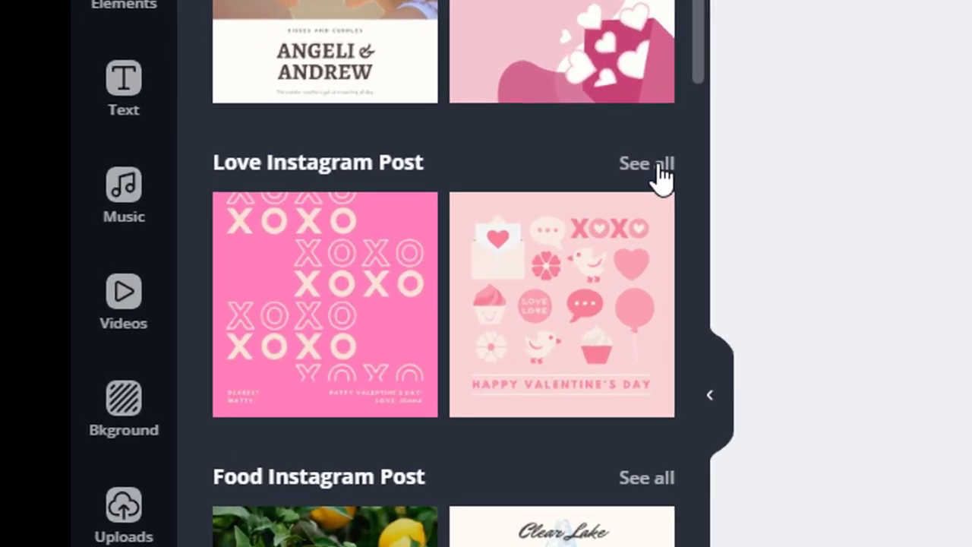
click(198, 218)
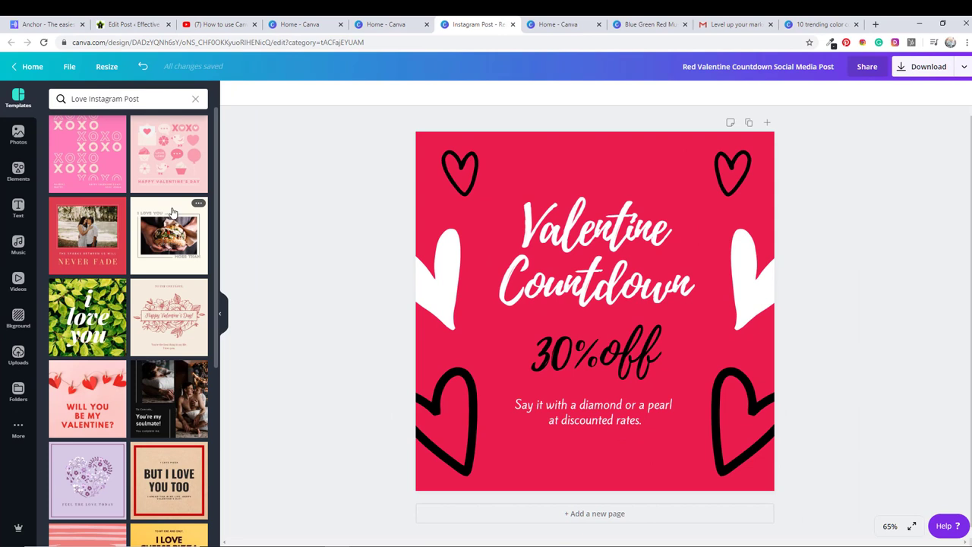
Apply the pink Valentine clip-art template and turn the envelope's light part purple
click(172, 162)
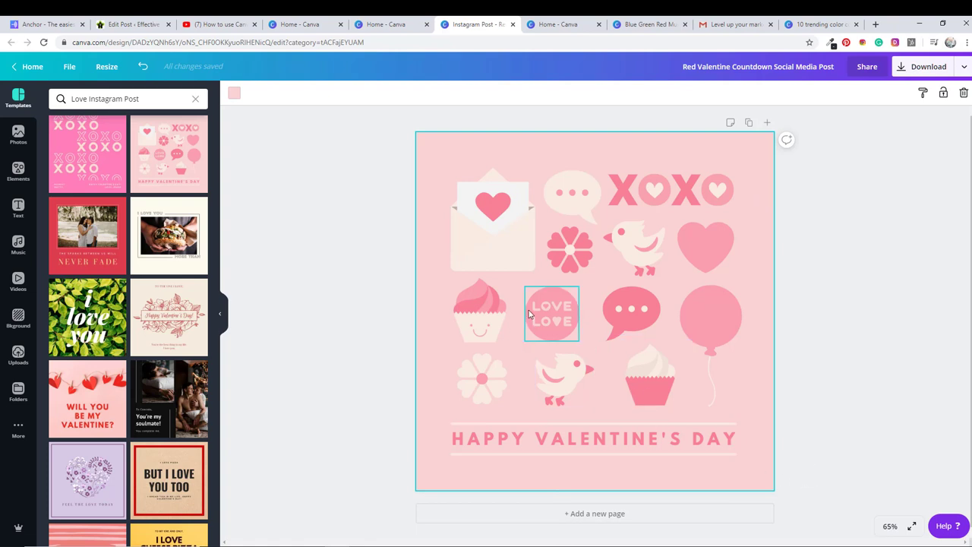
click(495, 253)
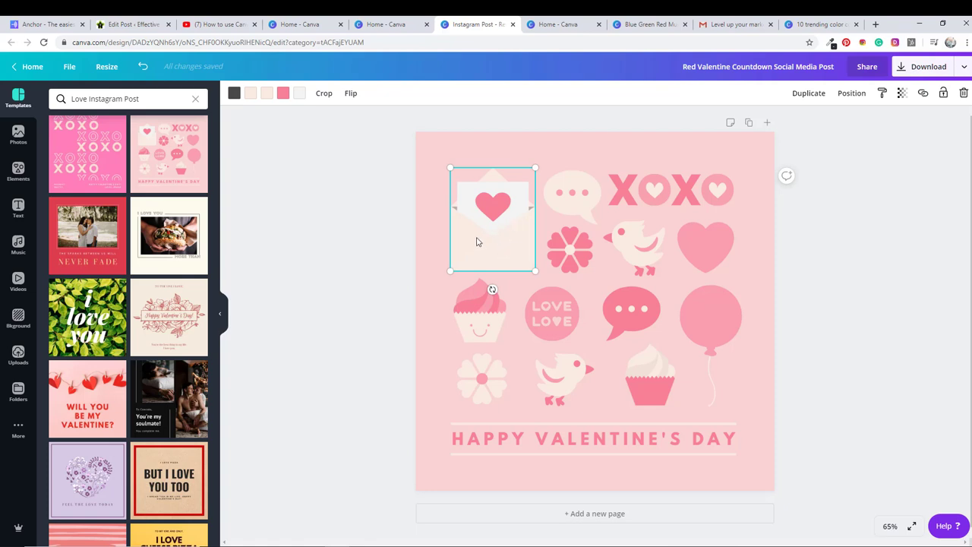
click(250, 93)
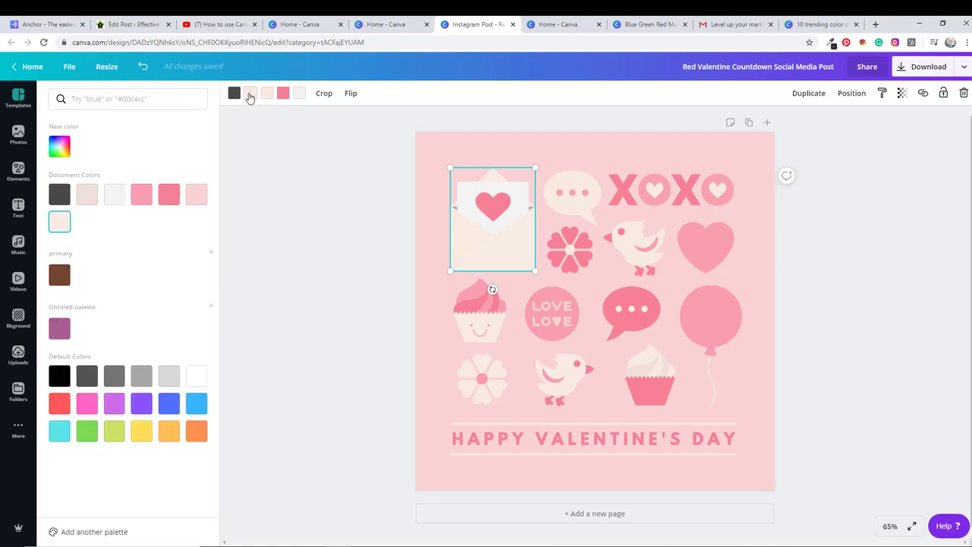
click(142, 406)
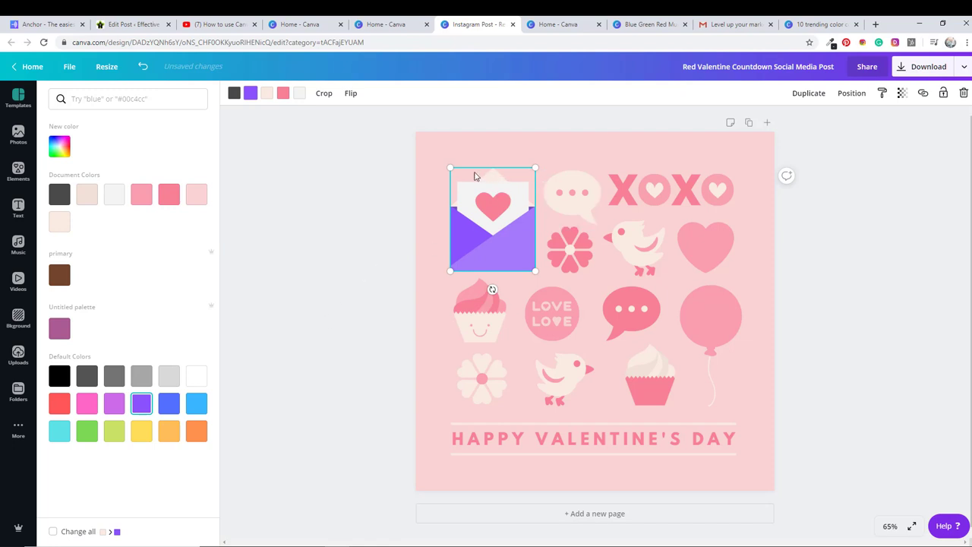
Make the envelope flap purple and the envelope's heart red
click(267, 95)
click(139, 406)
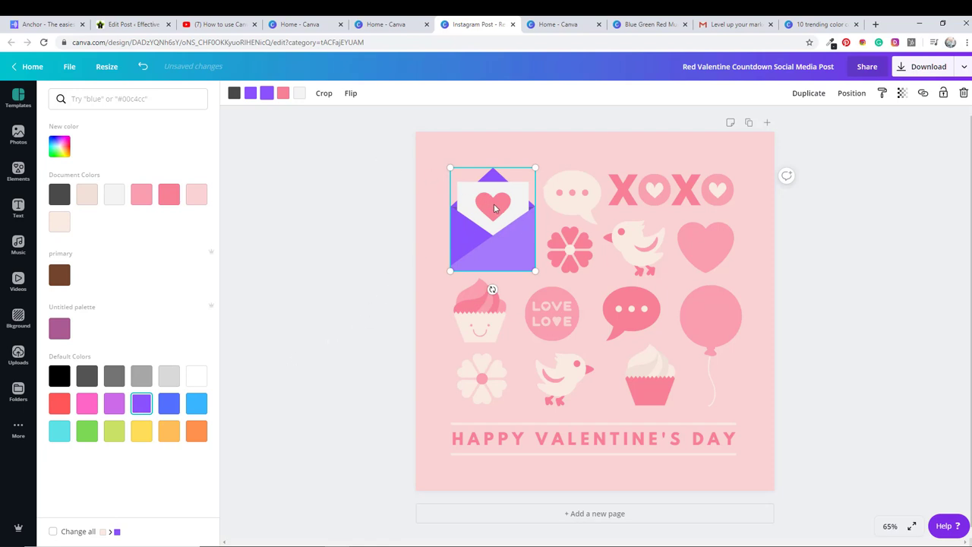
click(280, 93)
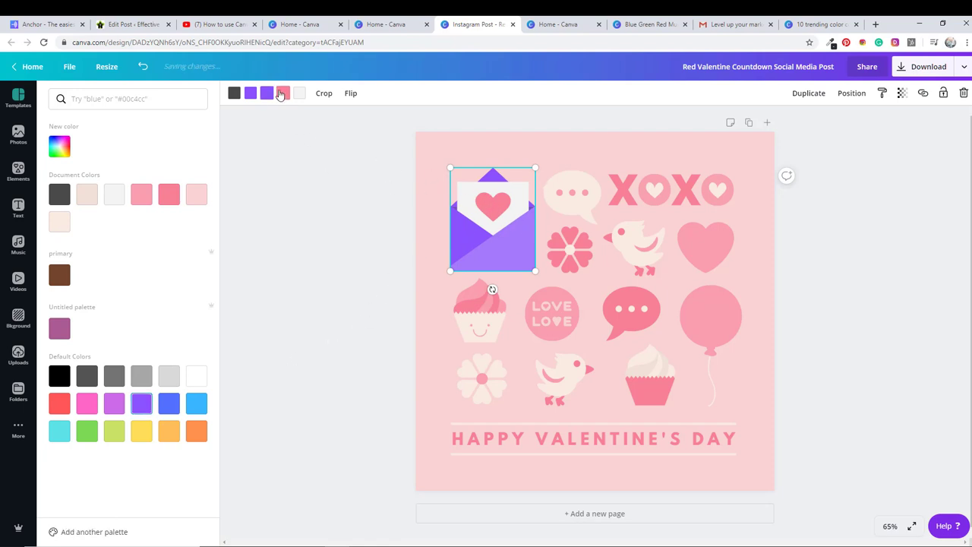
click(59, 403)
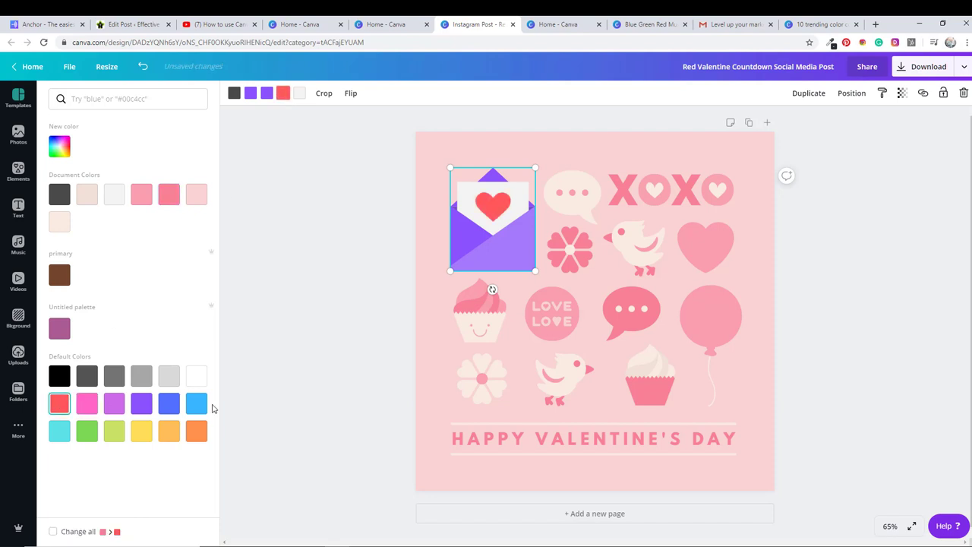
click(583, 264)
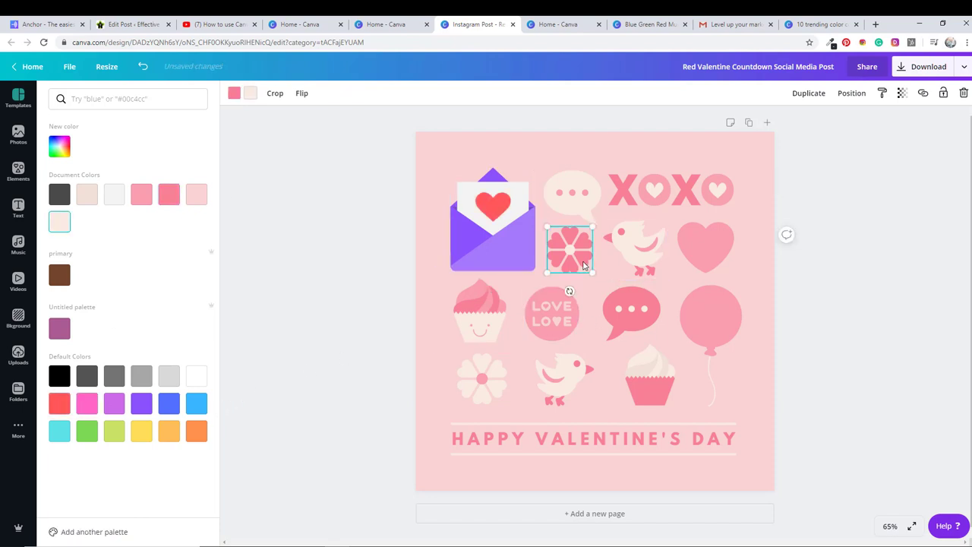
Recolour the flower's pink petals violet and its cream centre yellow
click(231, 92)
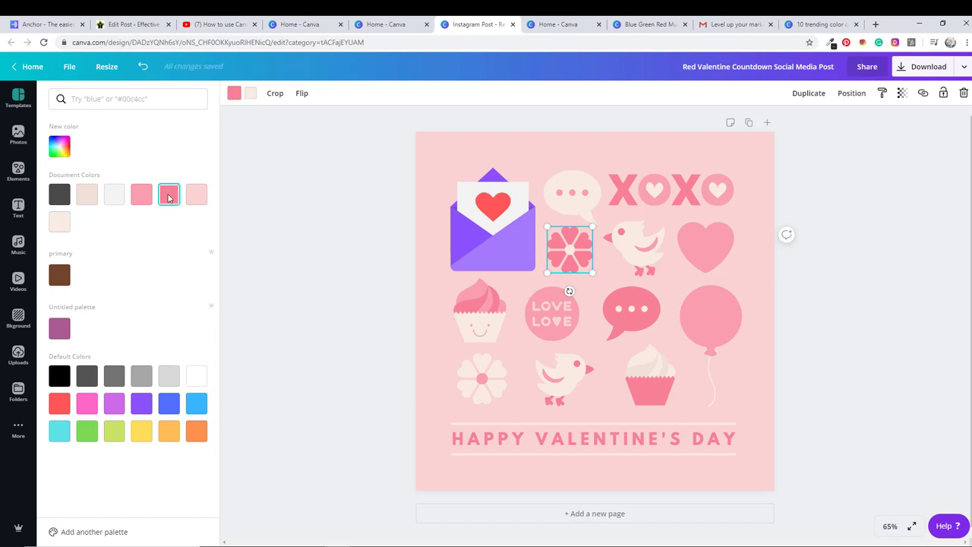
click(143, 411)
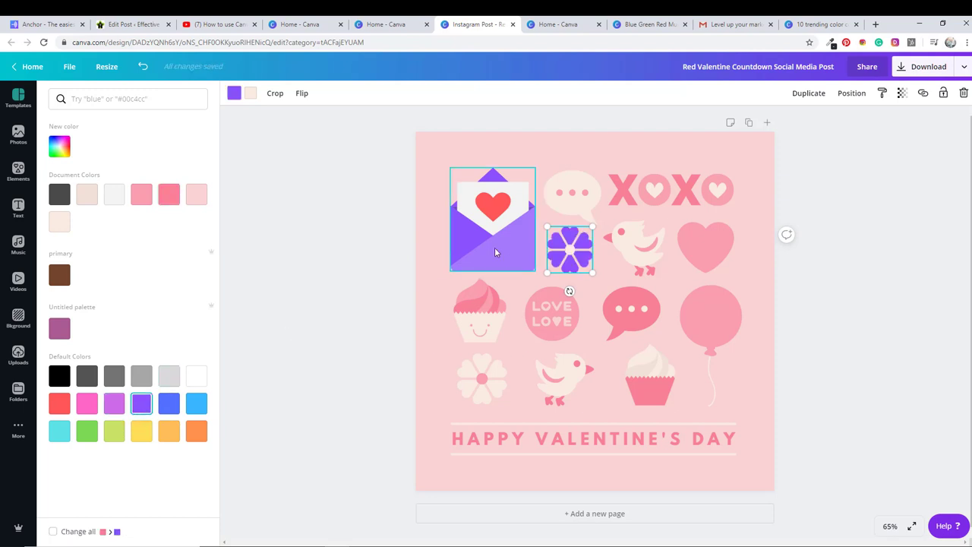
click(250, 94)
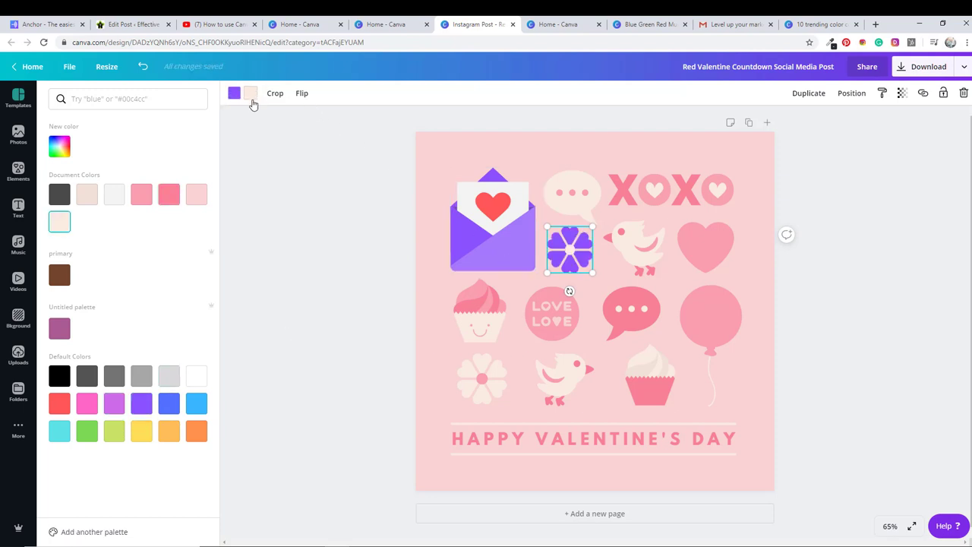
click(141, 430)
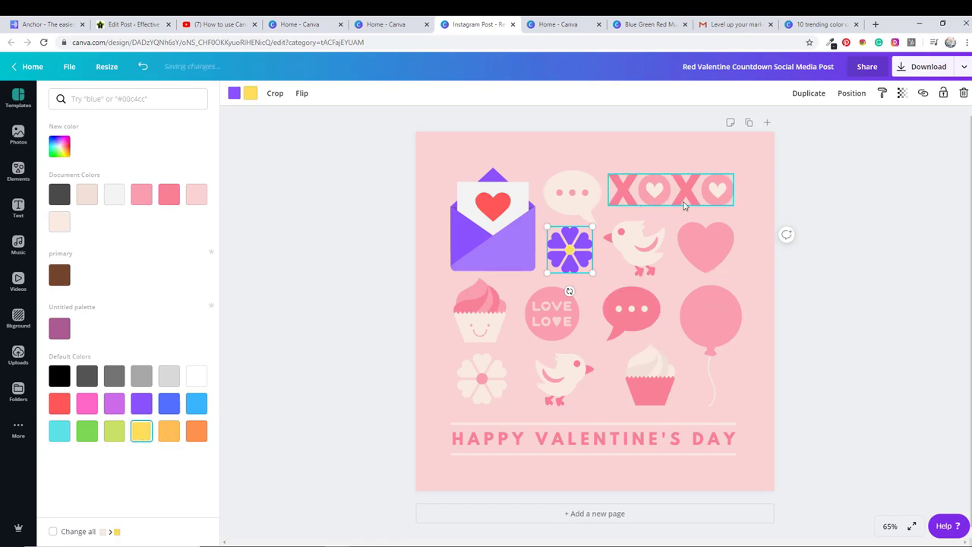
click(640, 394)
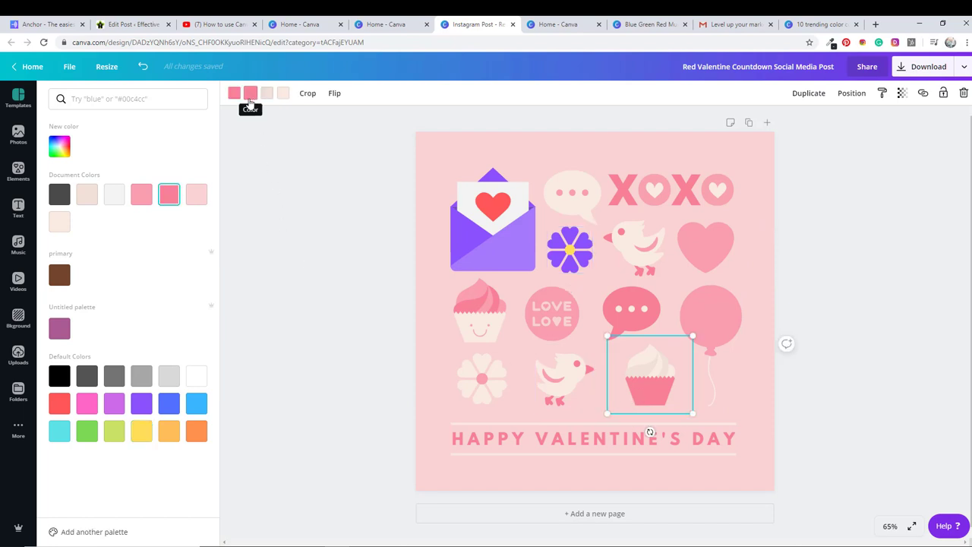
Give the cupcake a purple wrapper, one pink frosting layer and one red frosting layer
click(141, 403)
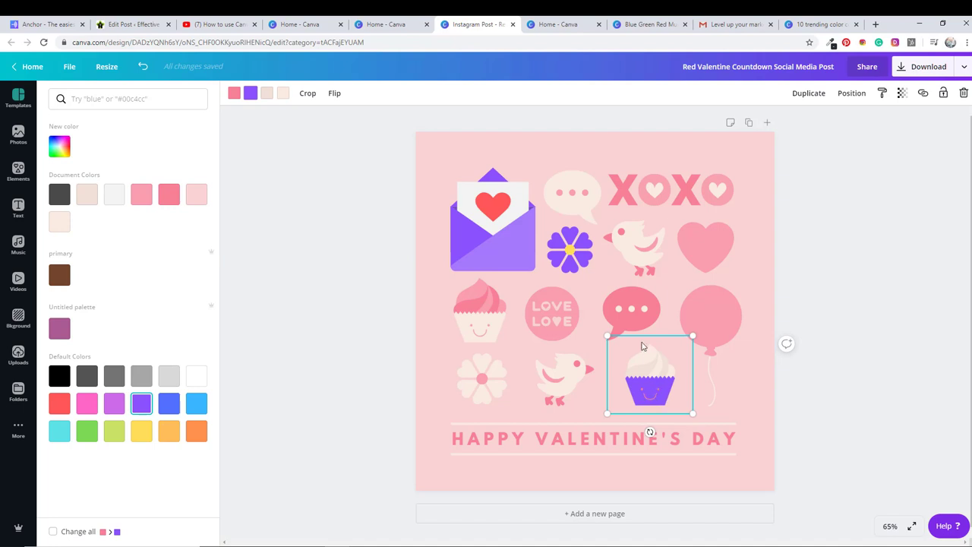
click(282, 92)
click(86, 404)
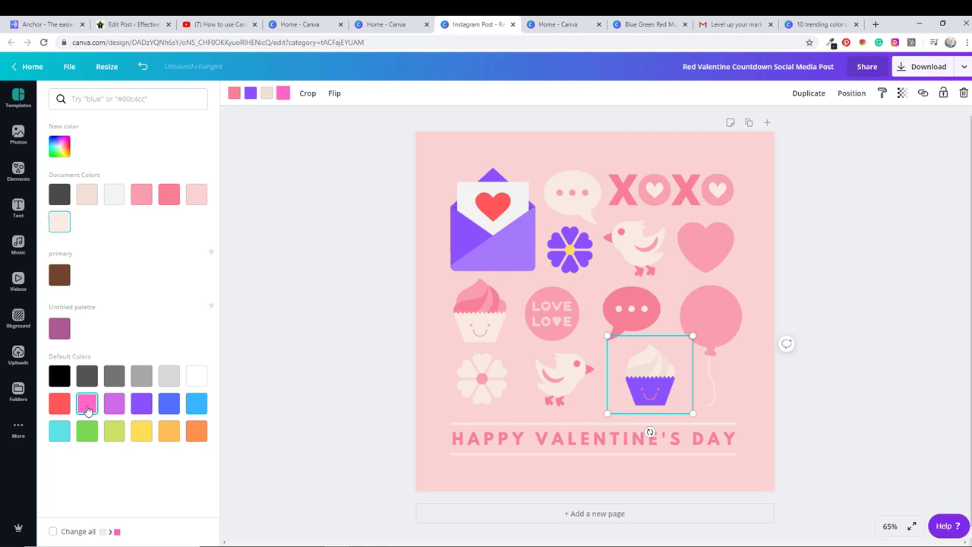
click(266, 94)
click(196, 195)
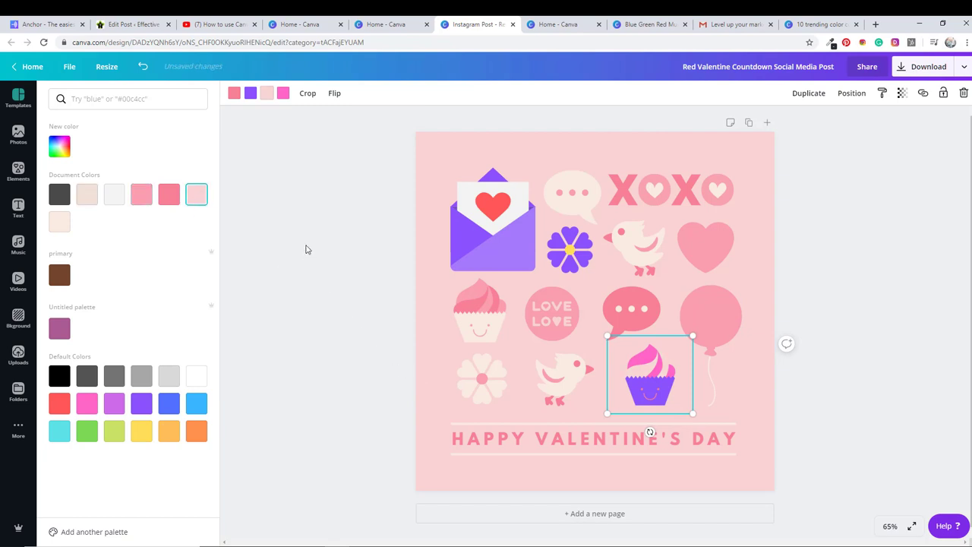
click(60, 403)
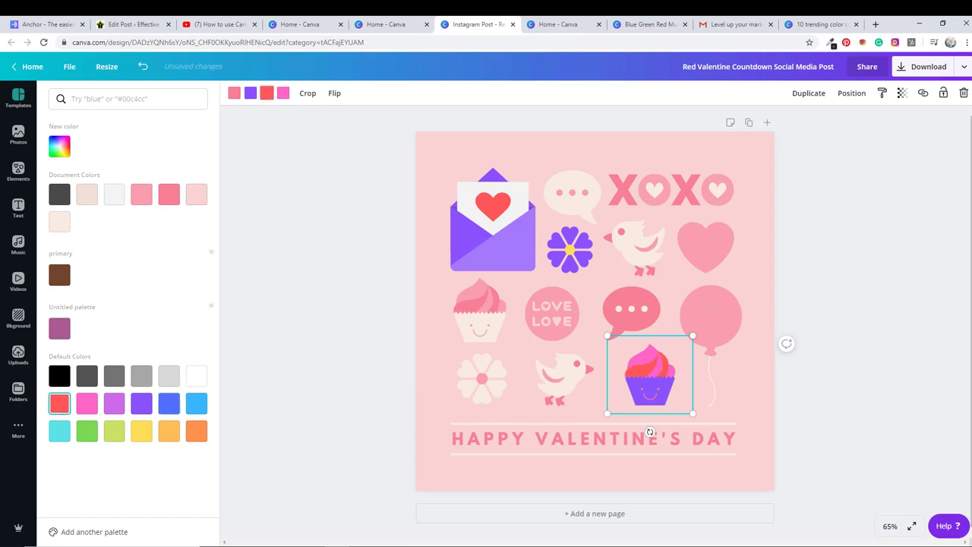